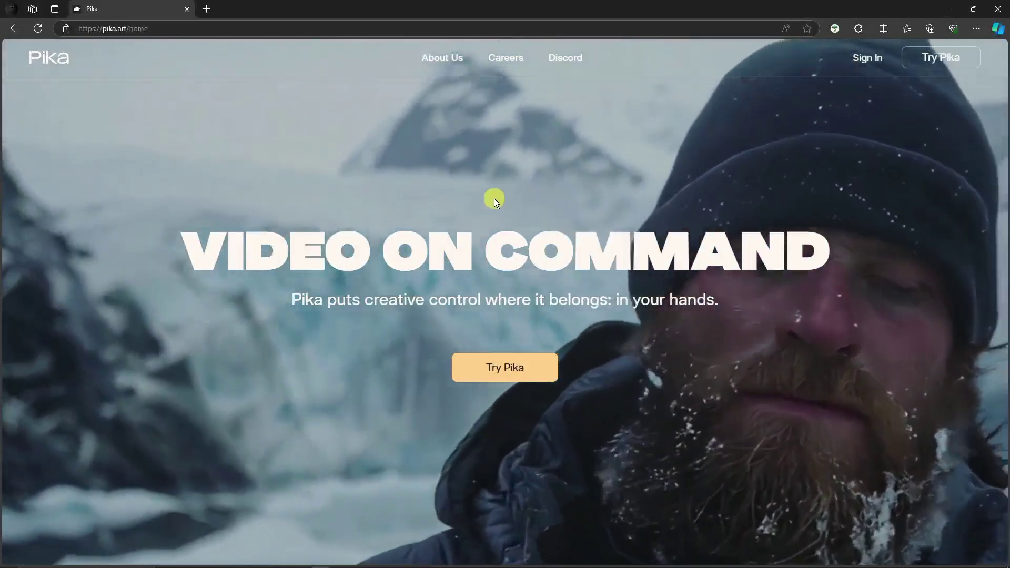
Step: Scroll down the Pika homepage, highlighting 'Pika 1.5' and 'Pikaffects' in the headings
{"action": "scroll", "coordinate": [503, 199], "scroll_direction": "down", "scroll_amount": 1}
{"action": "scroll", "coordinate": [505, 198], "scroll_direction": "down", "scroll_amount": 8}
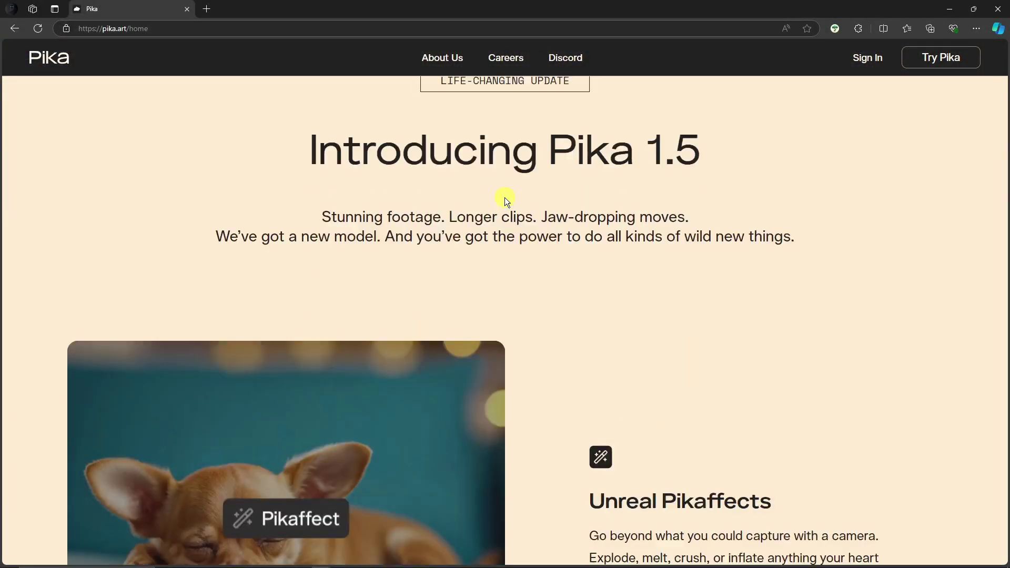
{"action": "left_click_drag", "start_coordinate": [549, 152], "coordinate": [700, 155]}
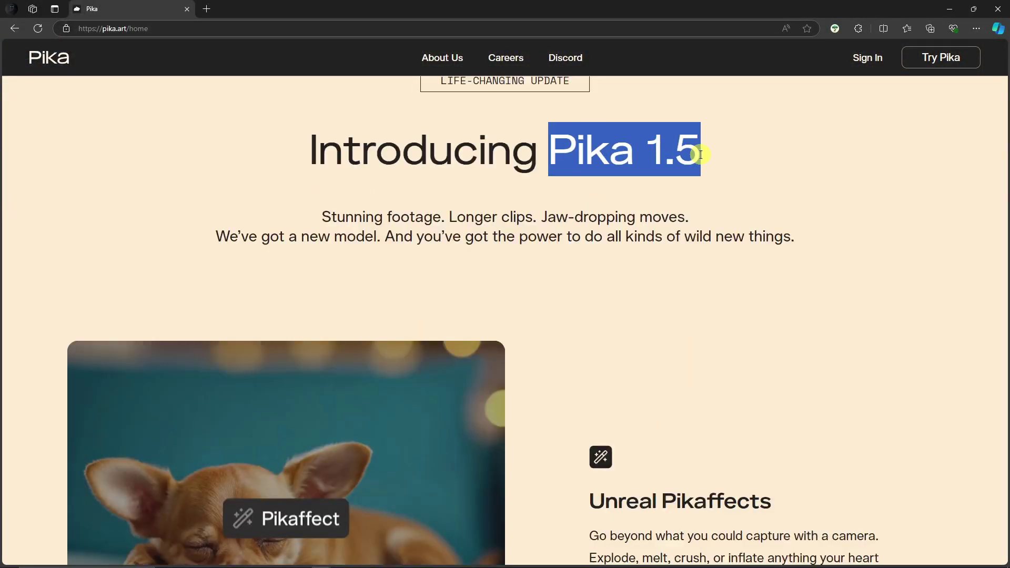
{"action": "scroll", "coordinate": [642, 285], "scroll_direction": "down", "scroll_amount": 2}
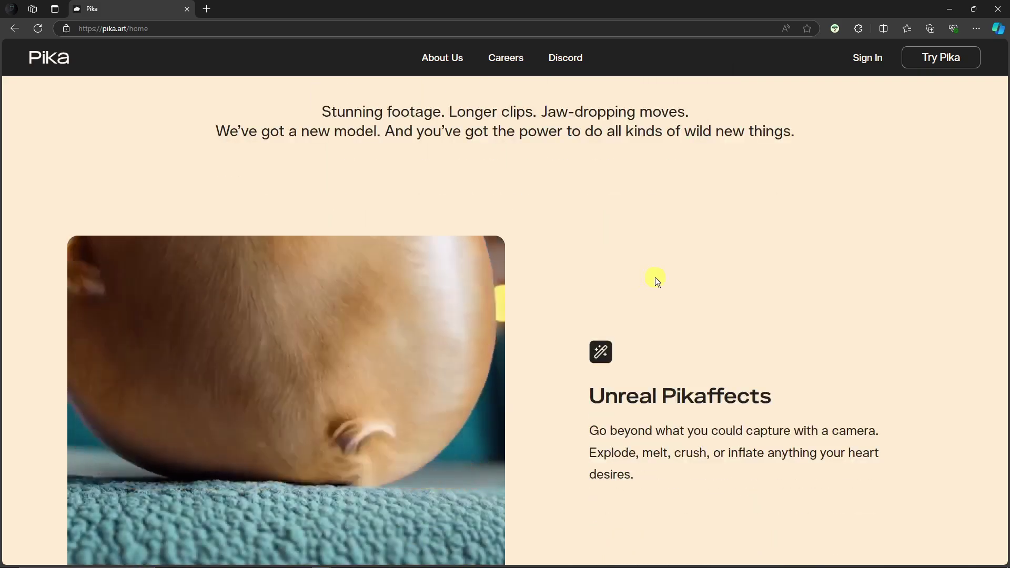
{"action": "scroll", "coordinate": [654, 290], "scroll_direction": "down", "scroll_amount": 2}
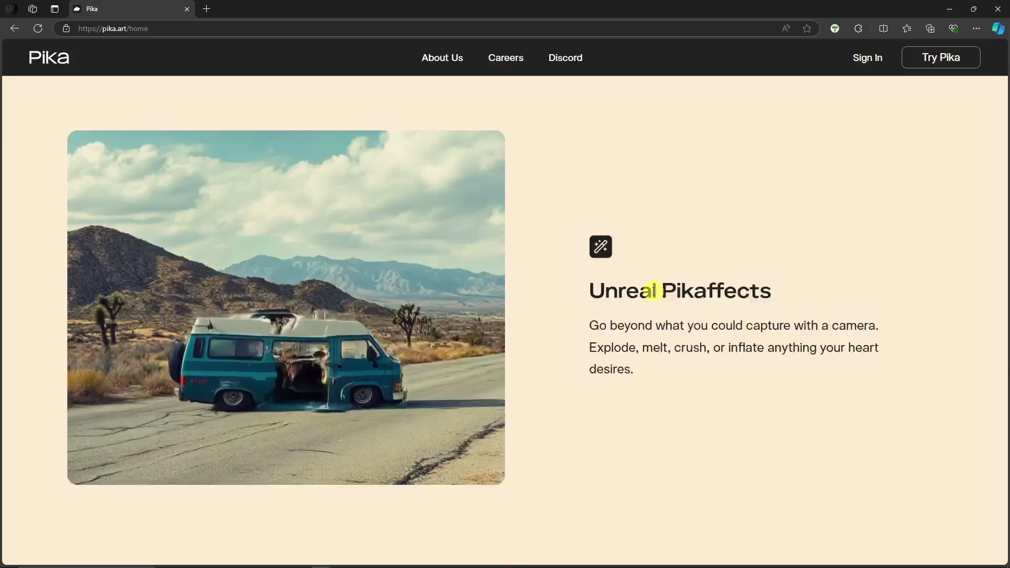
{"action": "left_click_drag", "start_coordinate": [667, 290], "coordinate": [766, 290]}
Step: Read on past the Unreal Pikaffects section to Big Screen Shots
{"action": "scroll", "coordinate": [447, 304], "scroll_direction": "down", "scroll_amount": 6}
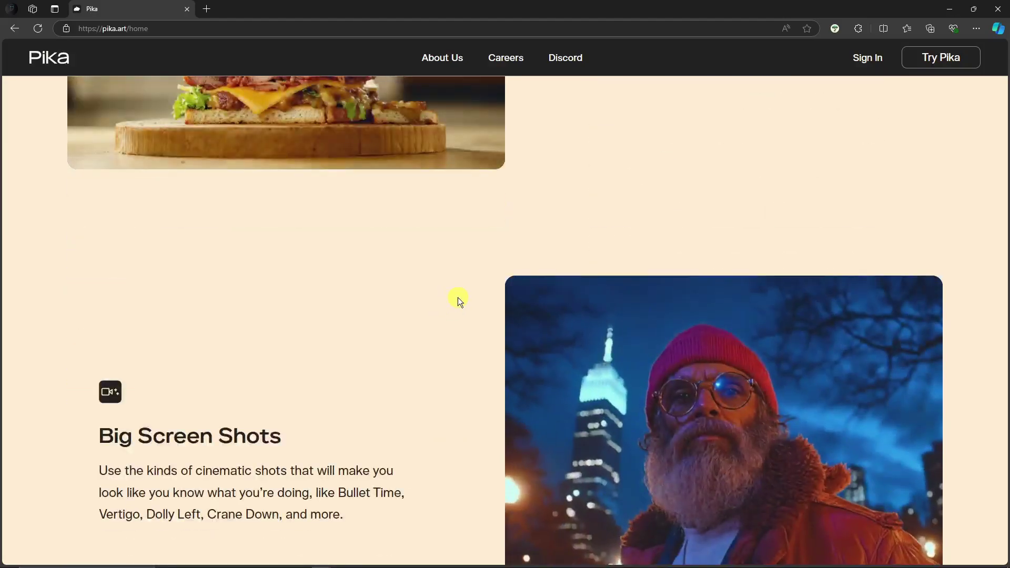
{"action": "scroll", "coordinate": [458, 298], "scroll_direction": "up", "scroll_amount": 4}
{"action": "scroll", "coordinate": [306, 271], "scroll_direction": "up", "scroll_amount": 2}
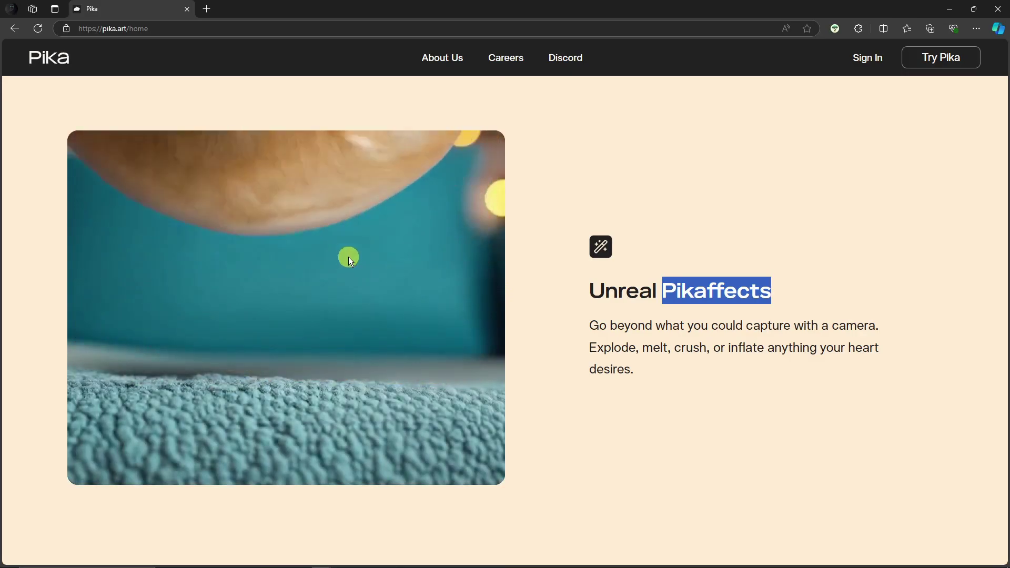
{"action": "scroll", "coordinate": [579, 444], "scroll_direction": "down", "scroll_amount": 5}
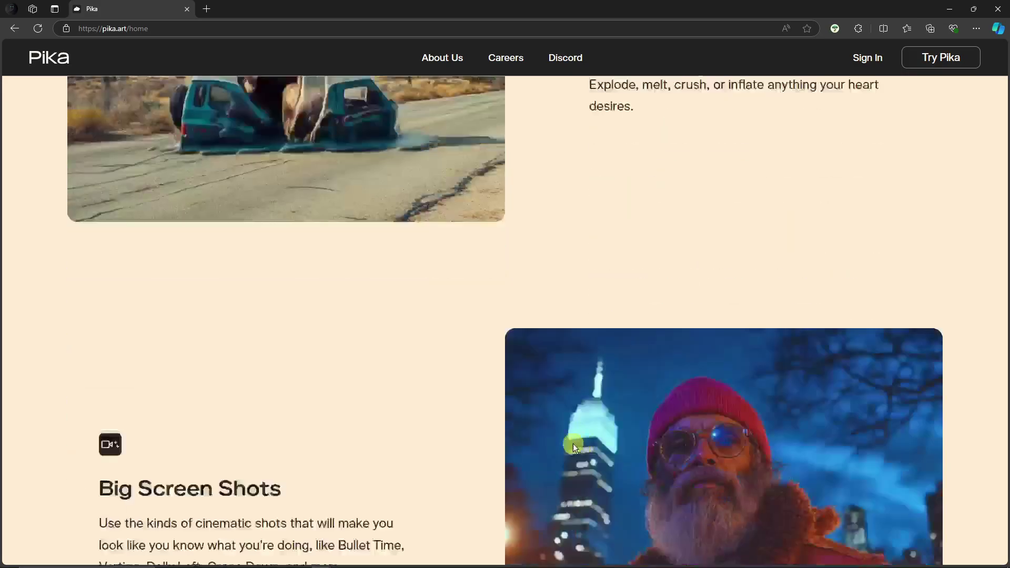
{"action": "scroll", "coordinate": [478, 428], "scroll_direction": "down", "scroll_amount": 13}
{"action": "scroll", "coordinate": [531, 441], "scroll_direction": "up", "scroll_amount": 6}
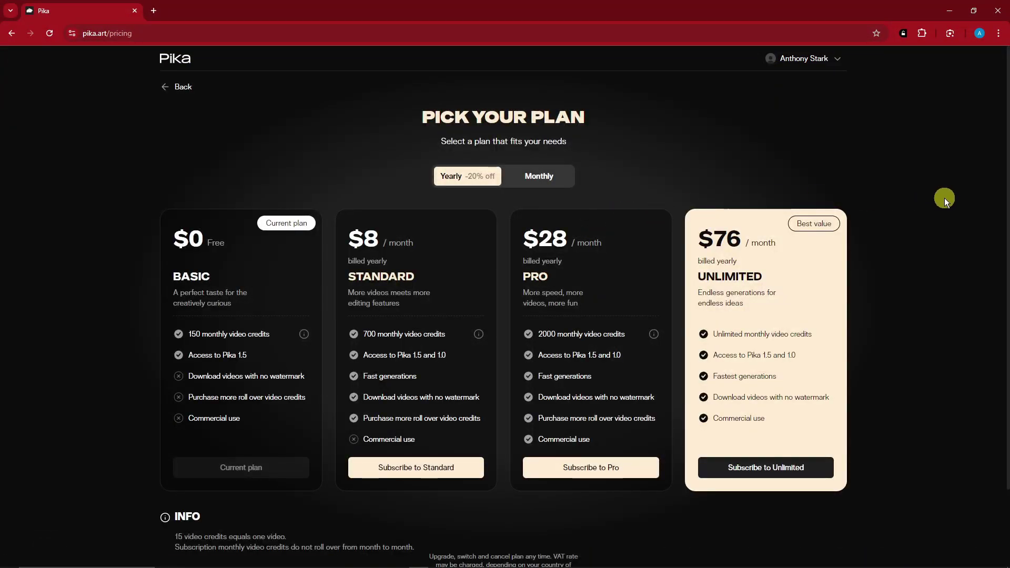
Step: View the Basic, Standard, Pro and Unlimited plans on monthly billing, then return to yearly
{"action": "left_click", "coordinate": [550, 181]}
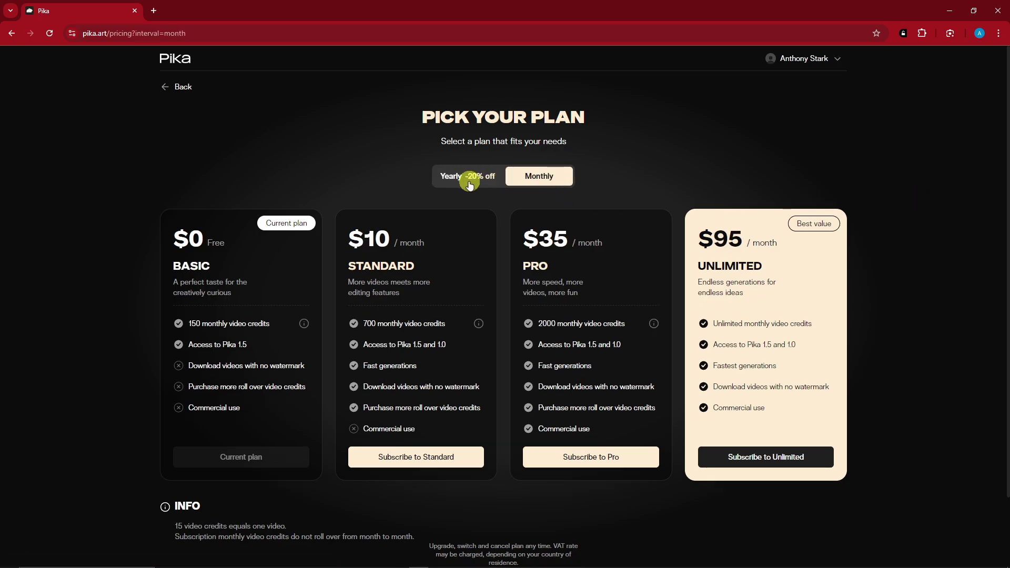
{"action": "scroll", "coordinate": [253, 278], "scroll_direction": "down", "scroll_amount": 1}
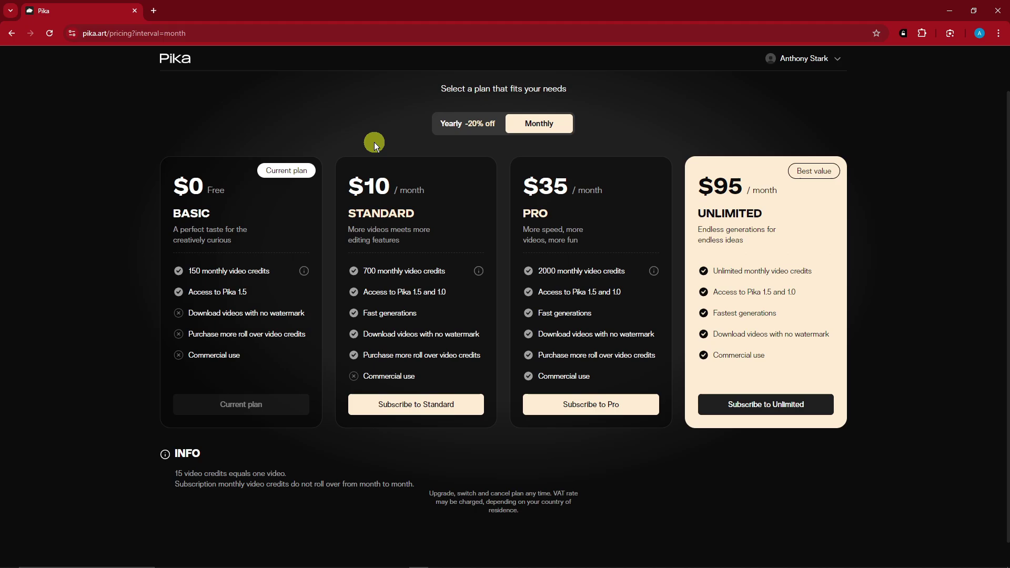
{"action": "left_click", "coordinate": [479, 130]}
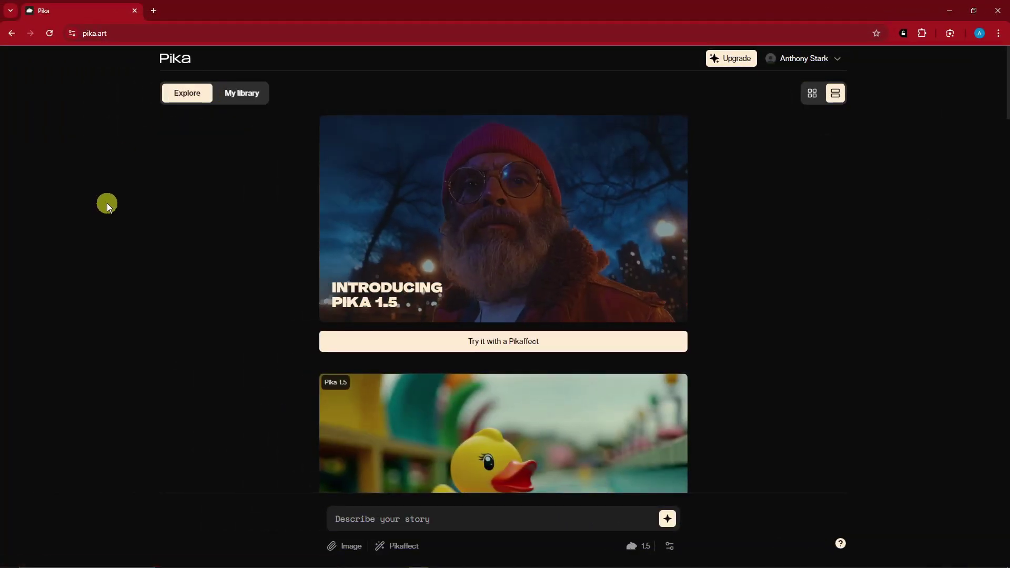
Step: Watch the 'Crush it' rubber-duck press video enlarged, then close it
{"action": "scroll", "coordinate": [519, 507], "scroll_direction": "down", "scroll_amount": 2}
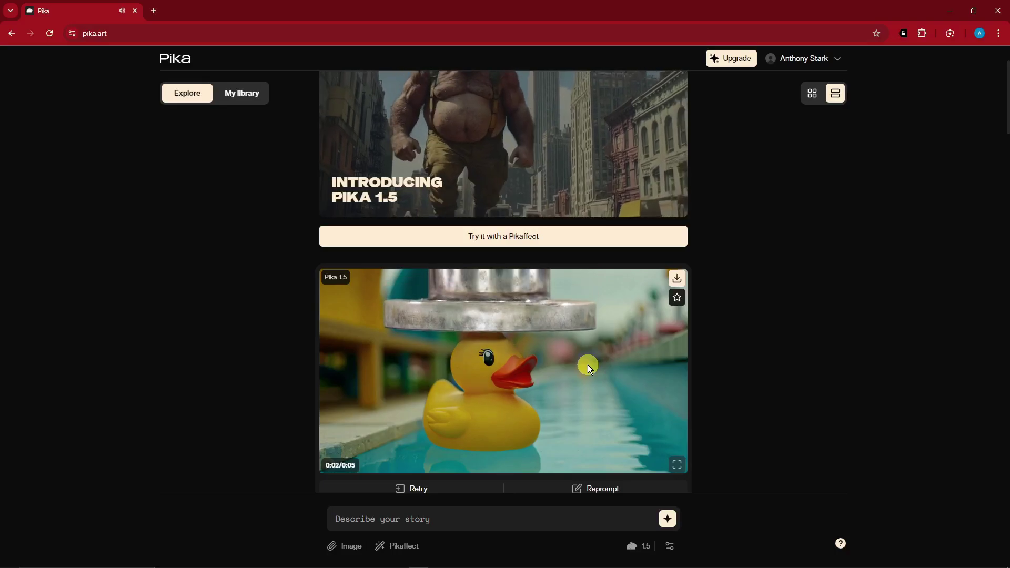
{"action": "scroll", "coordinate": [526, 317], "scroll_direction": "down", "scroll_amount": 1}
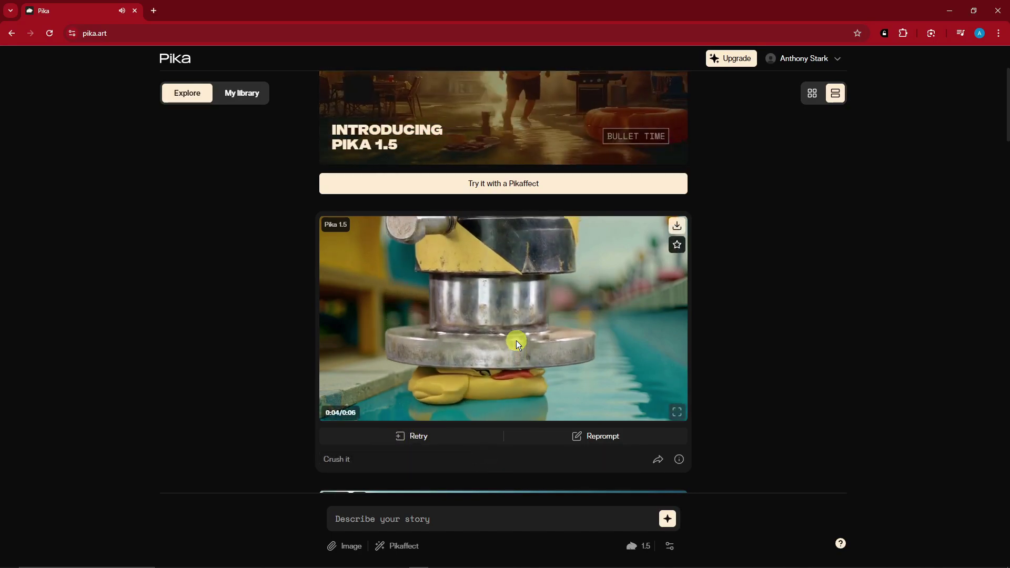
{"action": "left_click", "coordinate": [677, 412]}
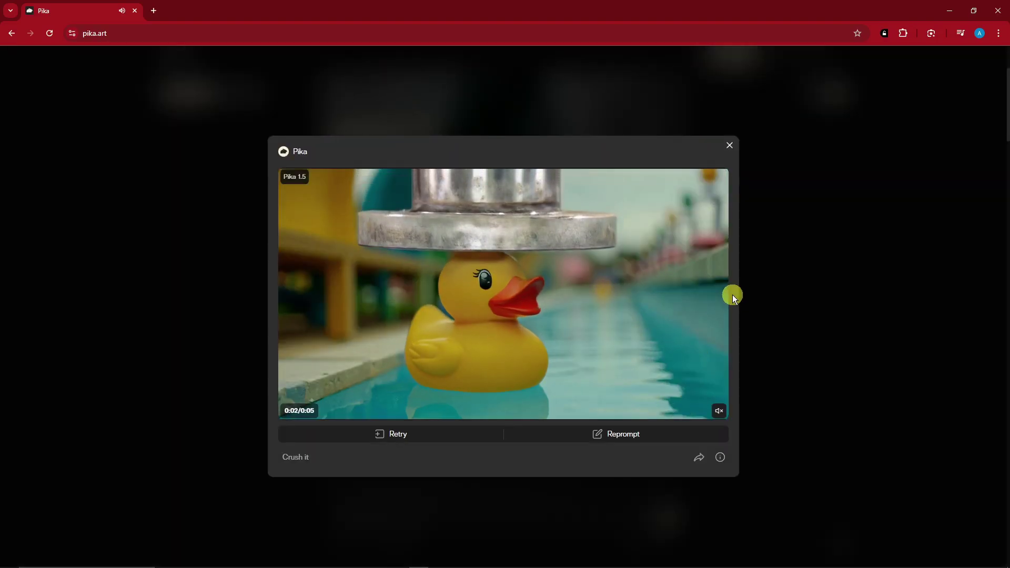
{"action": "left_click", "coordinate": [729, 145]}
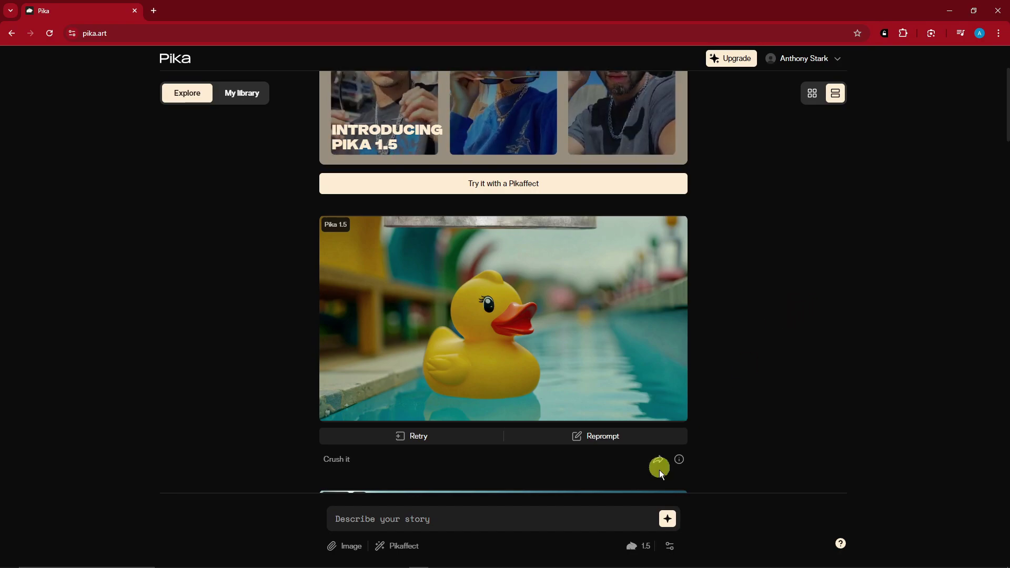
{"action": "left_click", "coordinate": [370, 522]}
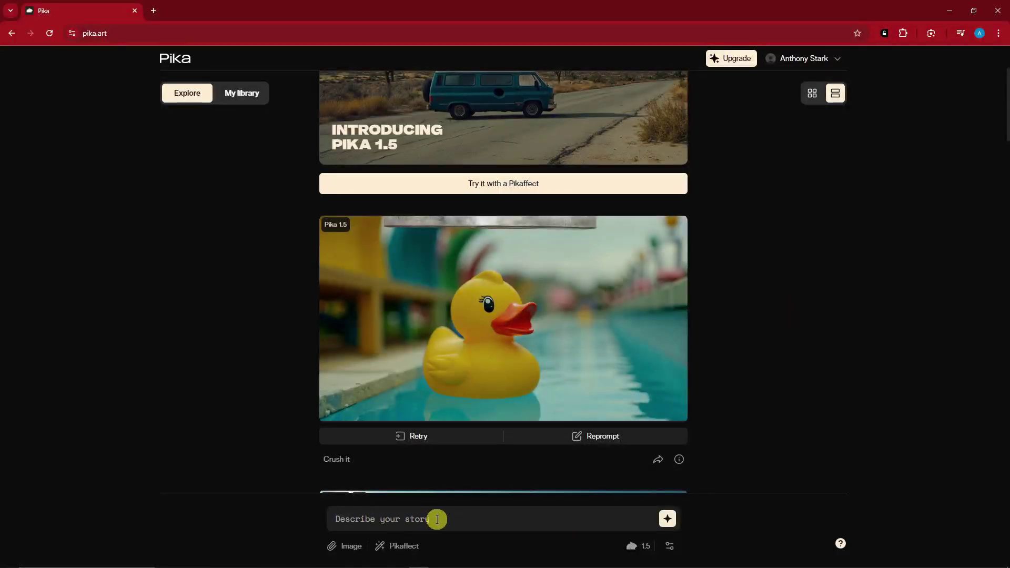
{"action": "scroll", "coordinate": [510, 376], "scroll_direction": "down", "scroll_amount": 2}
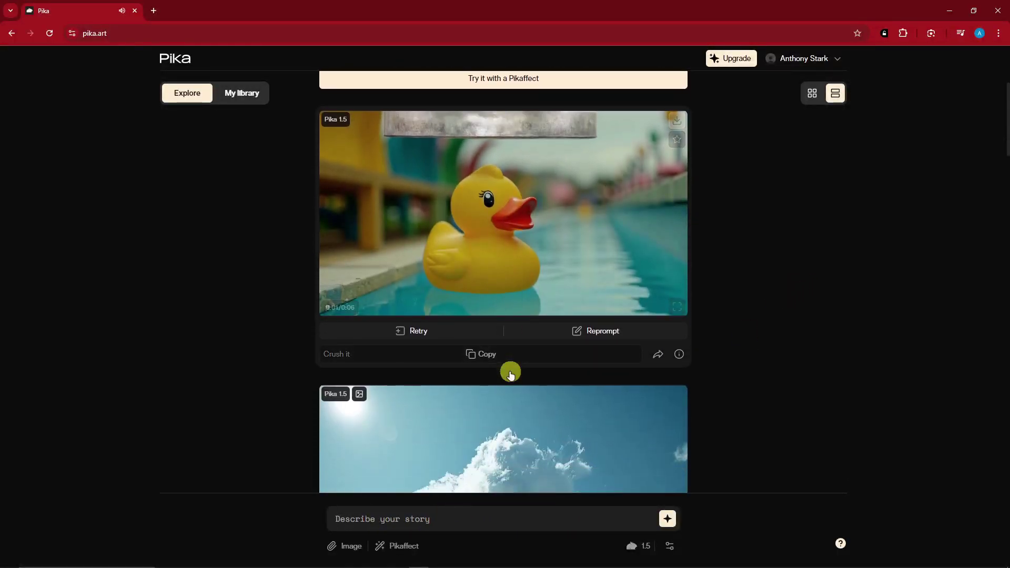
{"action": "left_click", "coordinate": [671, 550]}
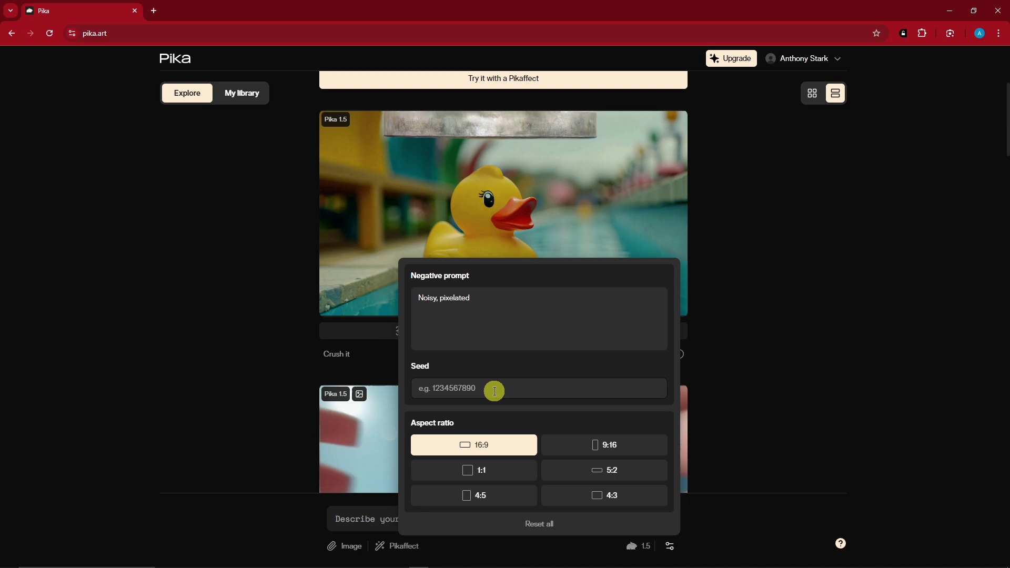
{"action": "left_click", "coordinate": [747, 394]}
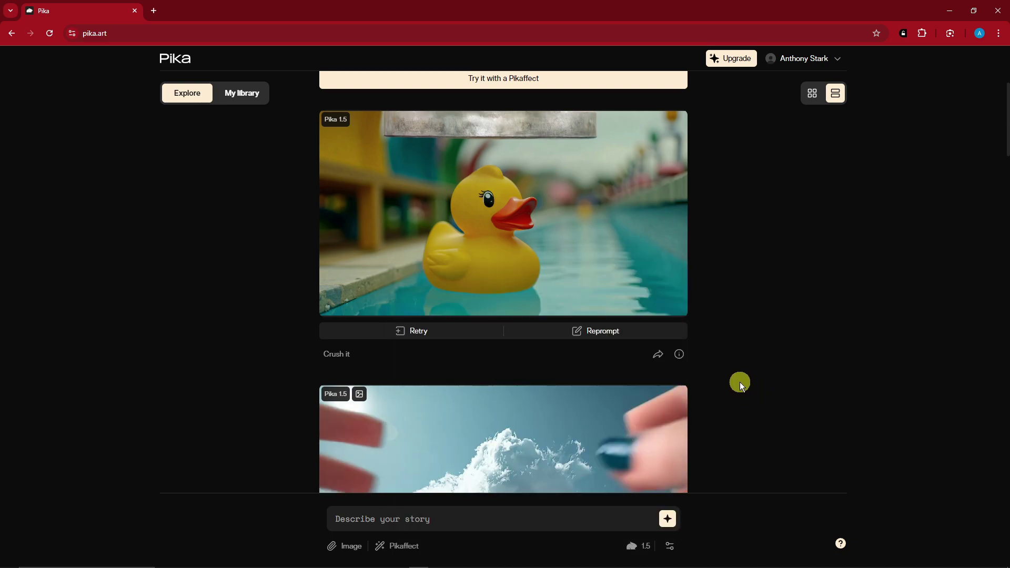
{"action": "left_click", "coordinate": [647, 548]}
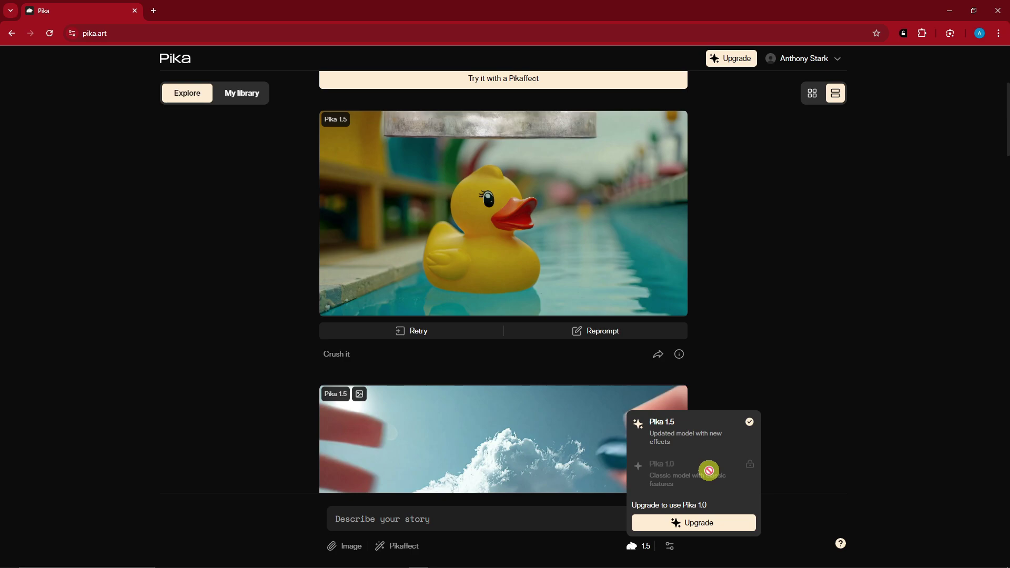
{"action": "left_click", "coordinate": [828, 426]}
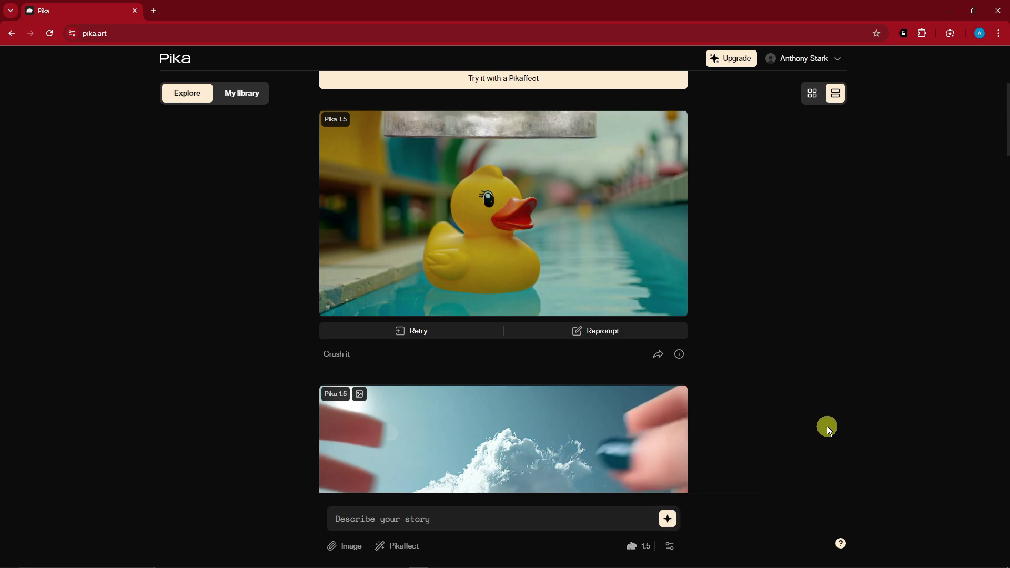
{"action": "left_click", "coordinate": [406, 549]}
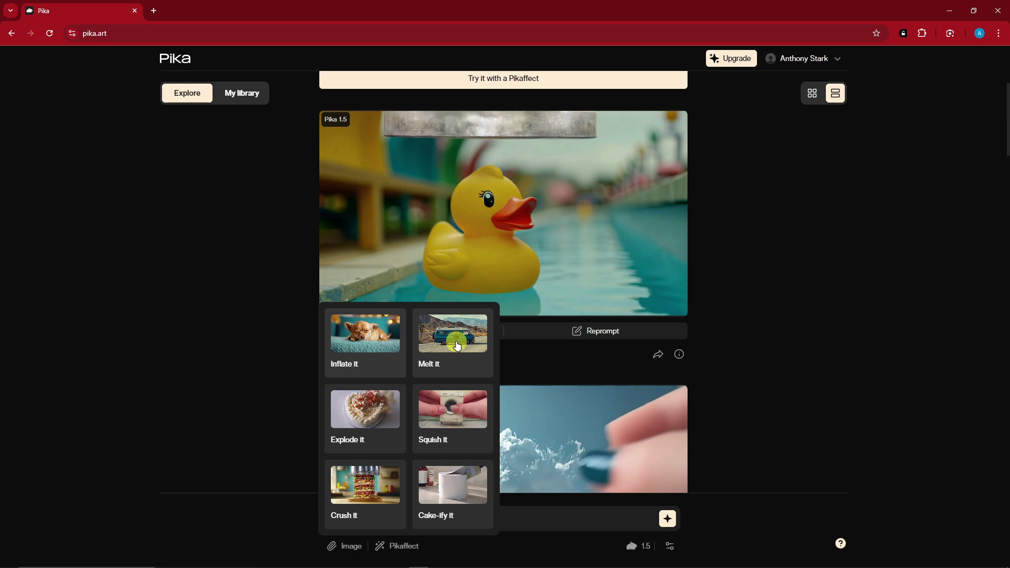
{"action": "scroll", "coordinate": [406, 437], "scroll_direction": "down", "scroll_amount": 2}
{"action": "scroll", "coordinate": [444, 354], "scroll_direction": "up", "scroll_amount": 2}
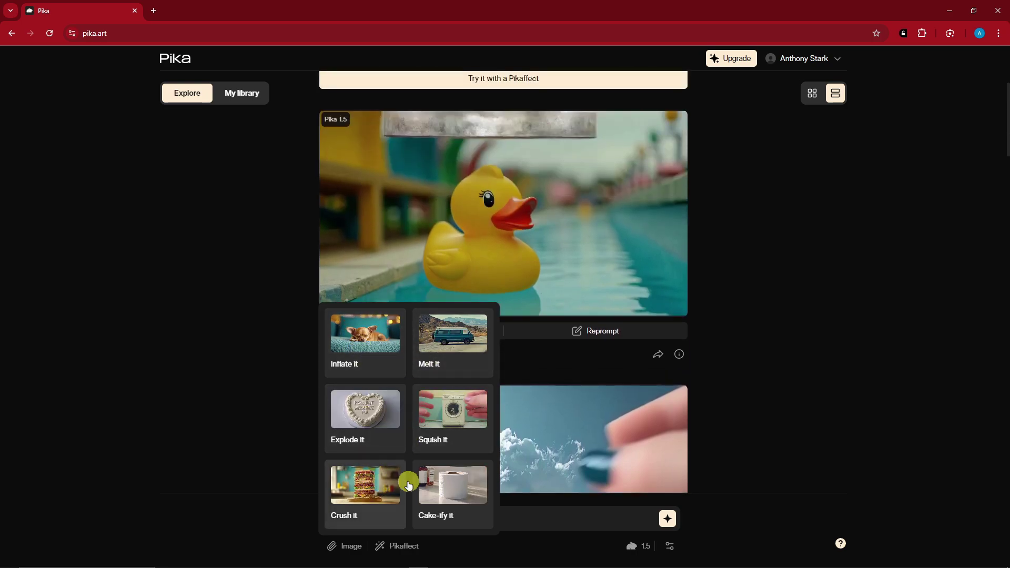
{"action": "left_click", "coordinate": [863, 332]}
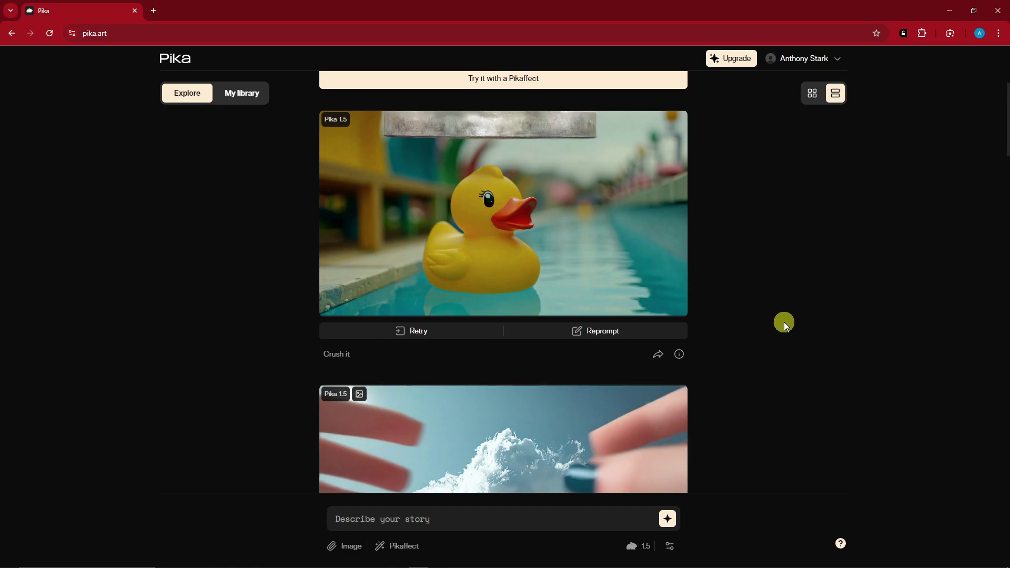
{"action": "scroll", "coordinate": [776, 320], "scroll_direction": "up", "scroll_amount": 4}
{"action": "scroll", "coordinate": [314, 440], "scroll_direction": "down", "scroll_amount": 2}
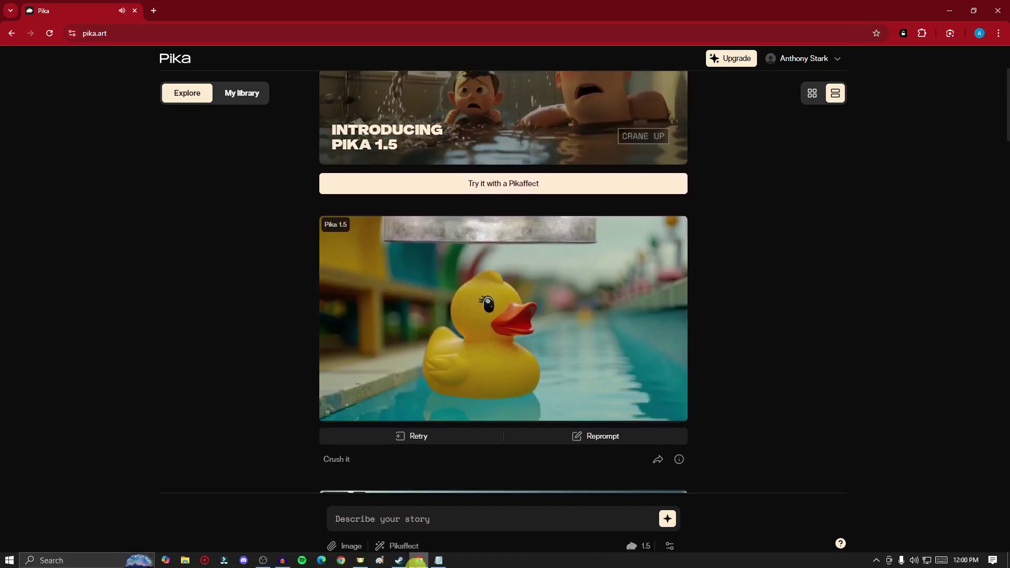
Step: Paste the Notepad line 'close up of hands squishing the washing machine' into Pika's prompt box
{"action": "left_click", "coordinate": [438, 561]}
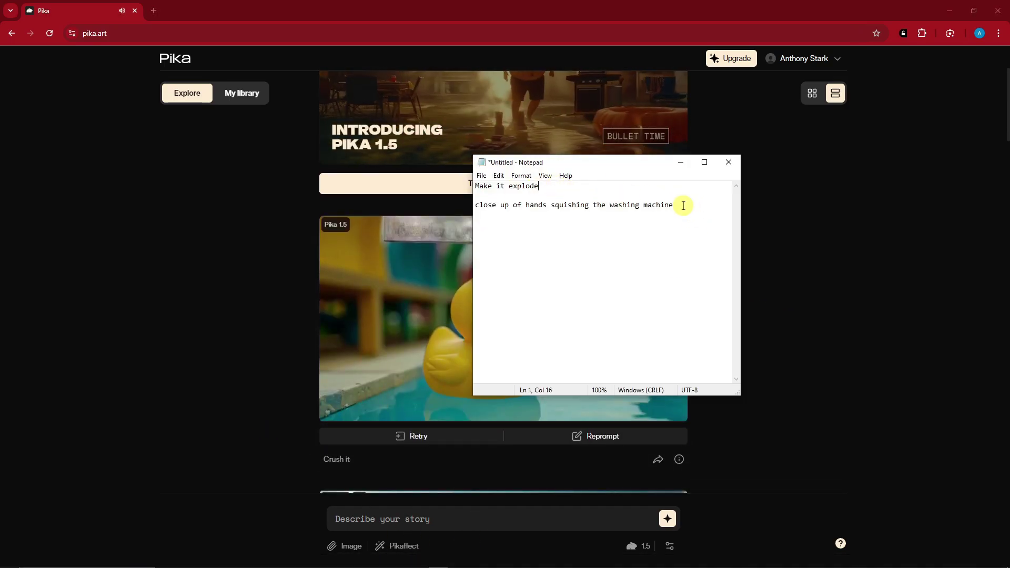
{"action": "left_click_drag", "start_coordinate": [679, 205], "coordinate": [477, 206]}
{"action": "key", "text": "ctrl+c"}
{"action": "key", "text": "alt+Tab"}
{"action": "left_click", "coordinate": [424, 521]}
{"action": "key", "text": "ctrl+v"}
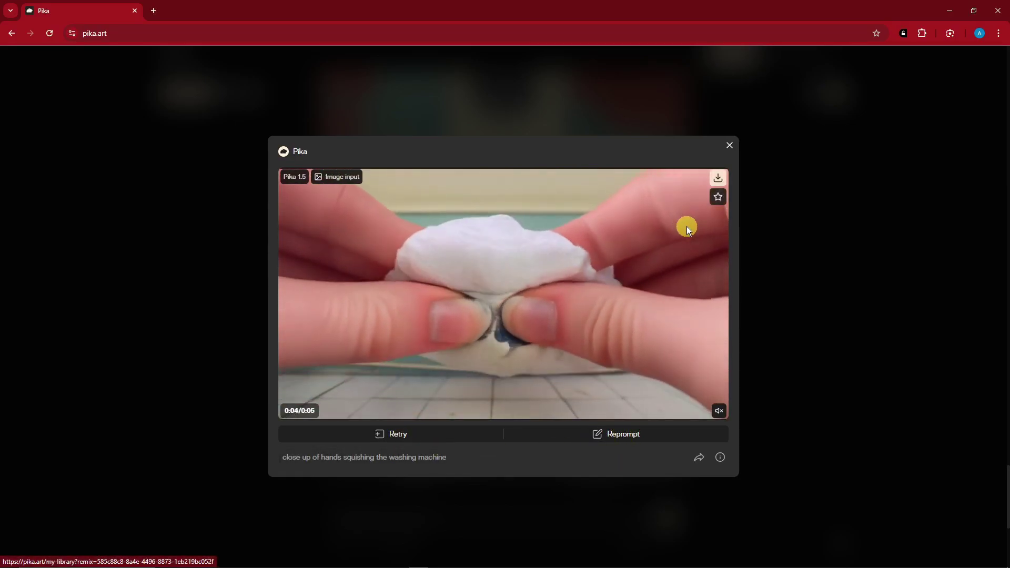
Step: Close the washing-machine squish video viewer
{"action": "mouse_move", "coordinate": [589, 296]}
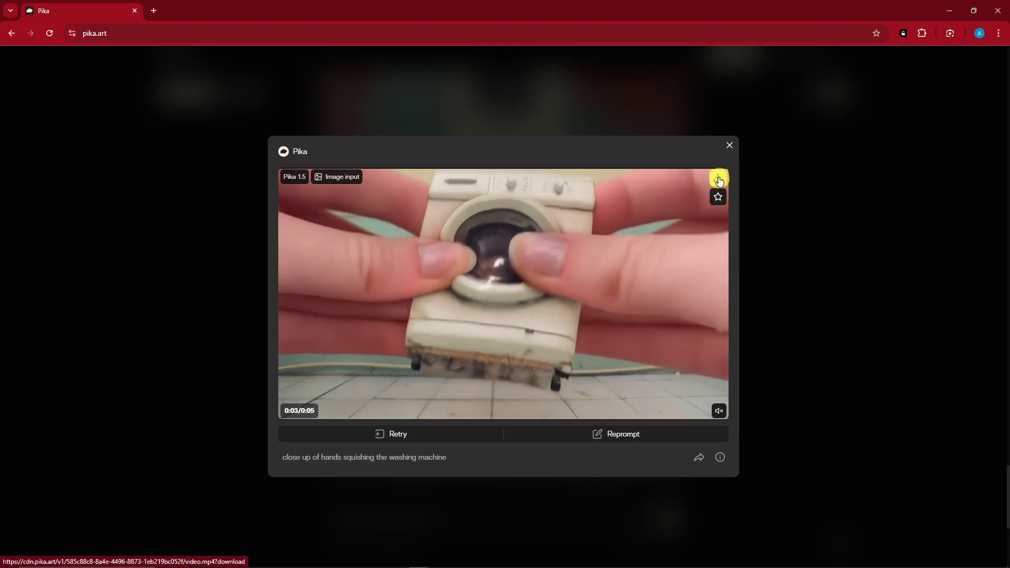
{"action": "left_click", "coordinate": [730, 146]}
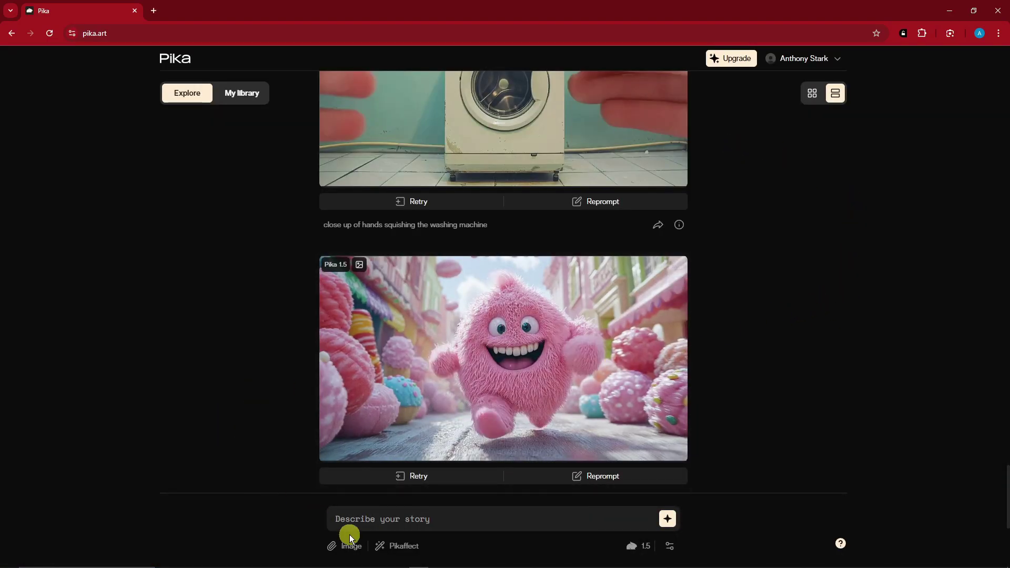
Step: Attach the Desktop image '1' (751x402) as the story prompt's image reference
{"action": "left_click", "coordinate": [356, 549]}
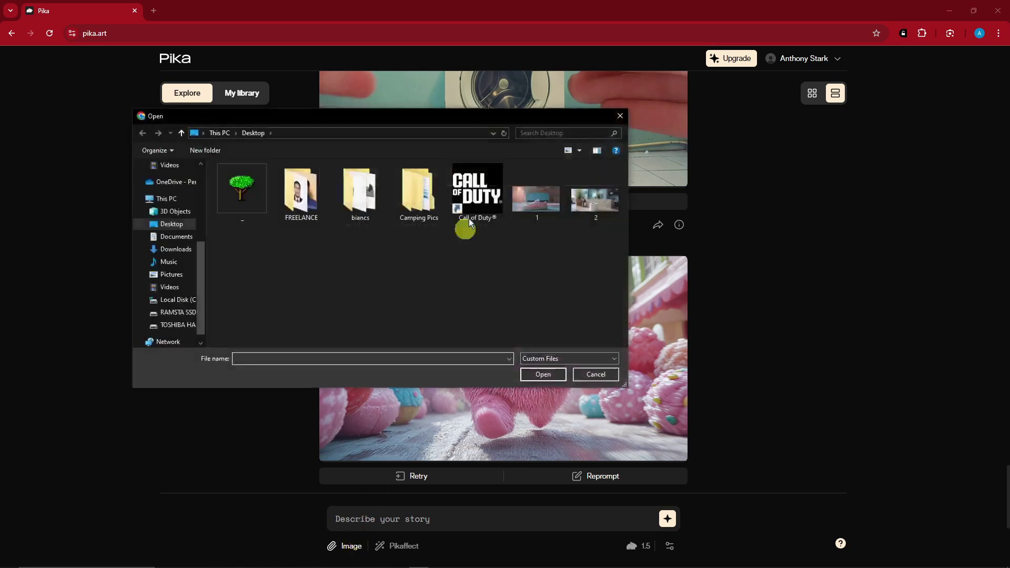
{"action": "left_click", "coordinate": [621, 116]}
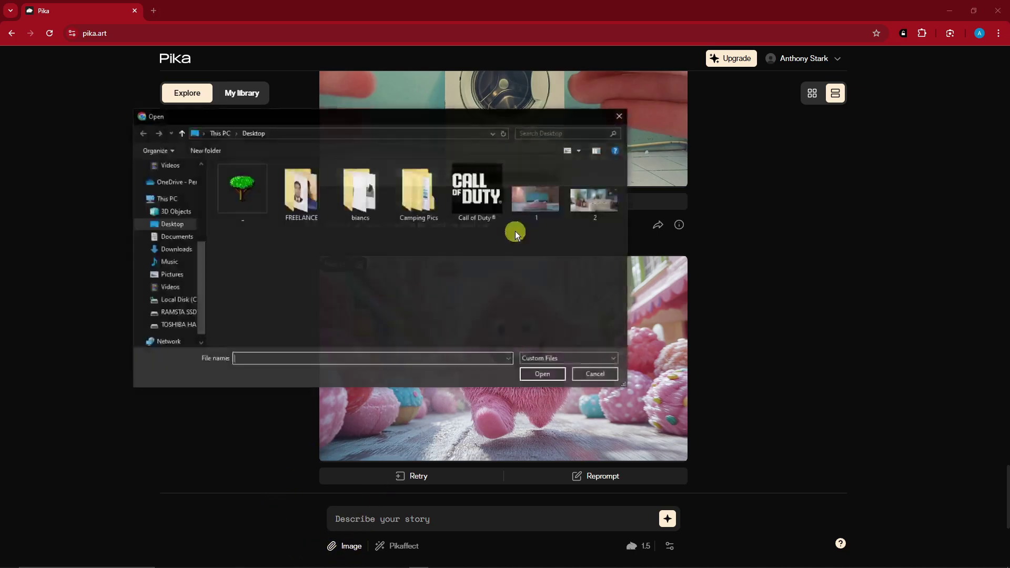
{"action": "left_click", "coordinate": [542, 196]}
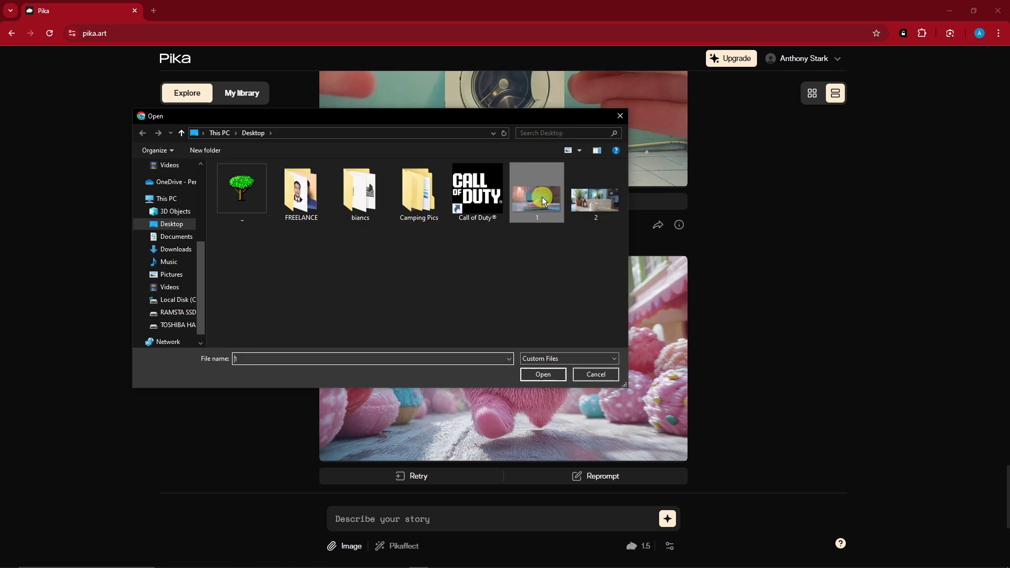
{"action": "double_click", "coordinate": [542, 197]}
{"action": "left_click", "coordinate": [185, 560]}
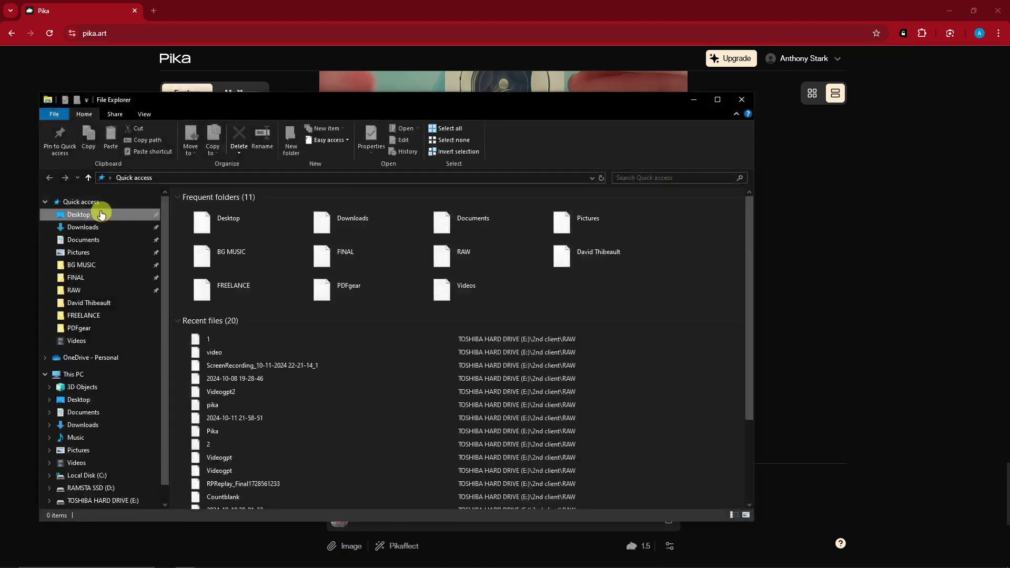
Step: Preview the pink sneaker 1.jpg from the Desktop in Photos, then dismiss it
{"action": "left_click", "coordinate": [102, 214]}
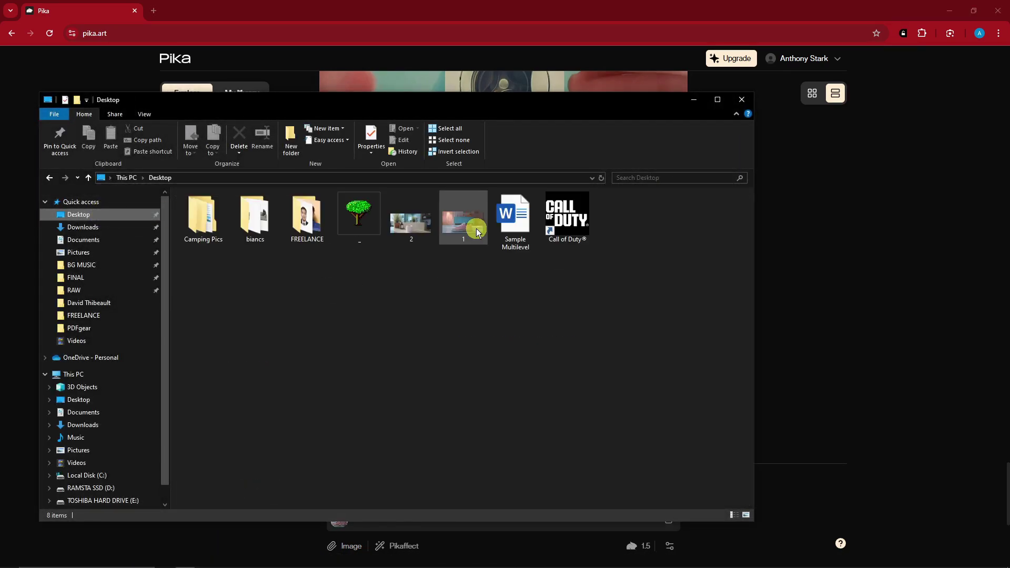
{"action": "double_click", "coordinate": [474, 224]}
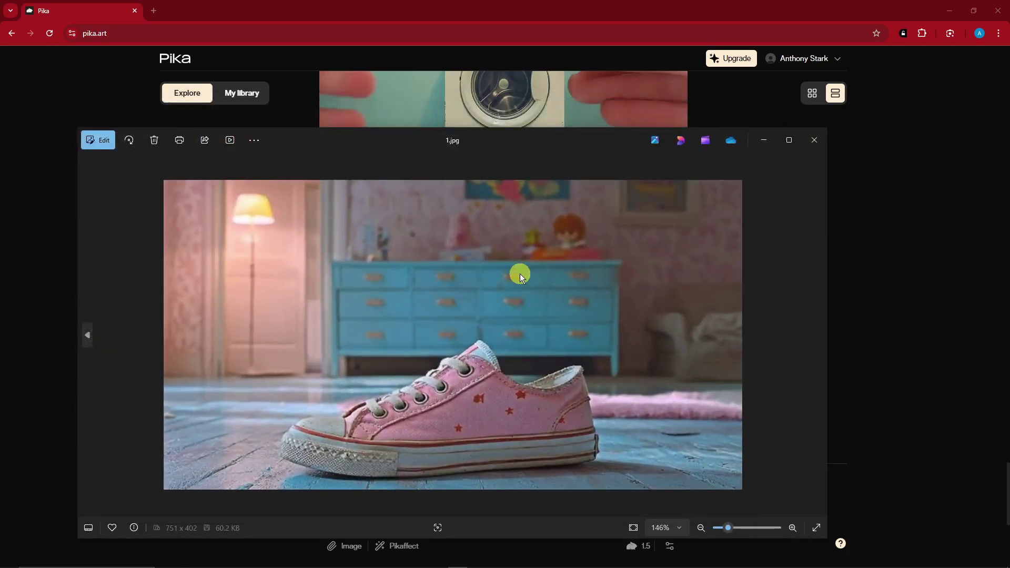
{"action": "left_click", "coordinate": [769, 138]}
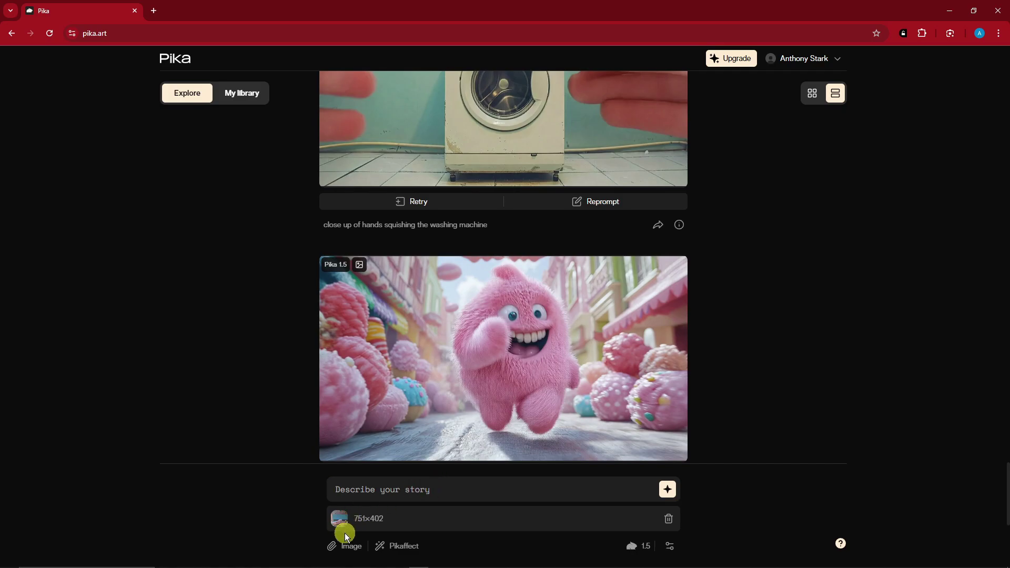
Step: Apply the Explode it Pikaffect to the attached sneaker image
{"action": "left_click", "coordinate": [405, 548]}
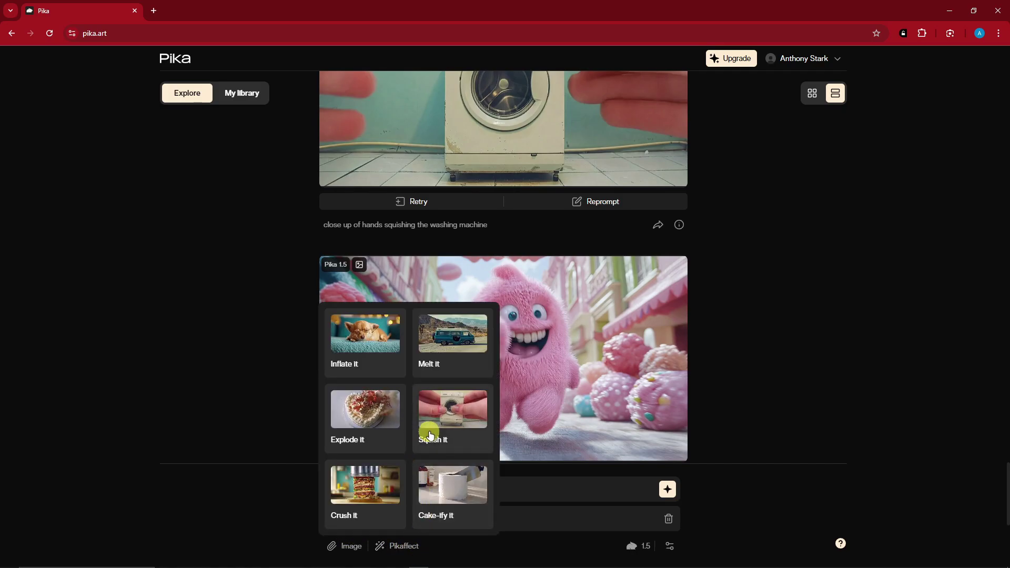
{"action": "left_click", "coordinate": [365, 416]}
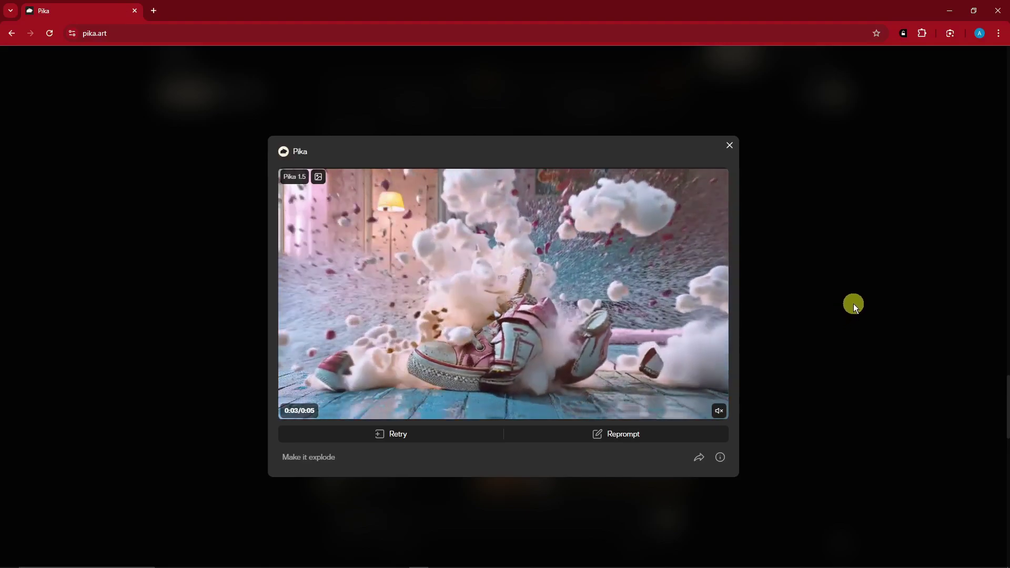
Step: Watch the 5-second 'Make it explode' sneaker clip loop in the viewer
{"action": "mouse_move", "coordinate": [469, 296]}
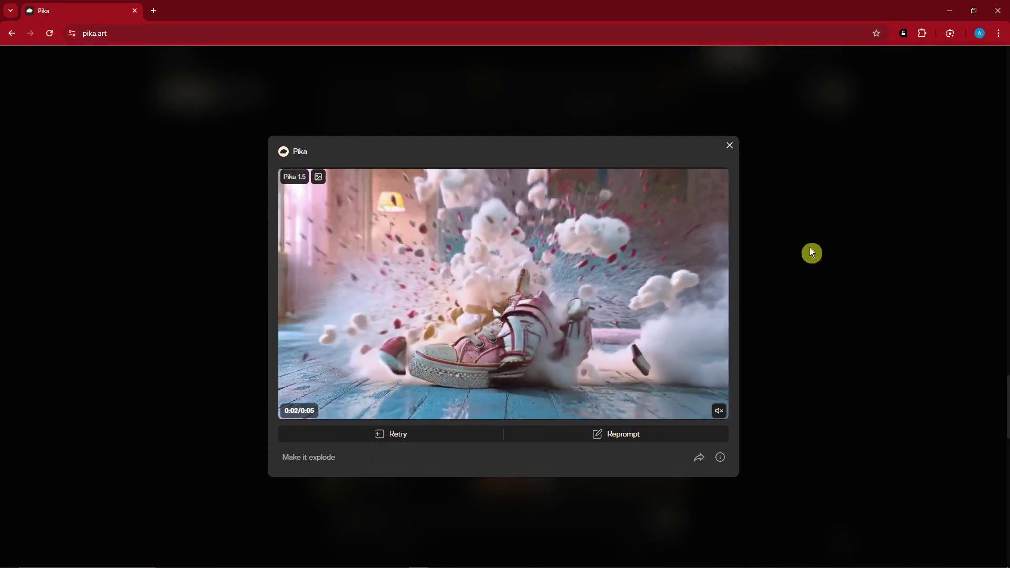
Step: Close the exploding sneaker viewer and scroll through the feed
{"action": "left_click", "coordinate": [729, 146]}
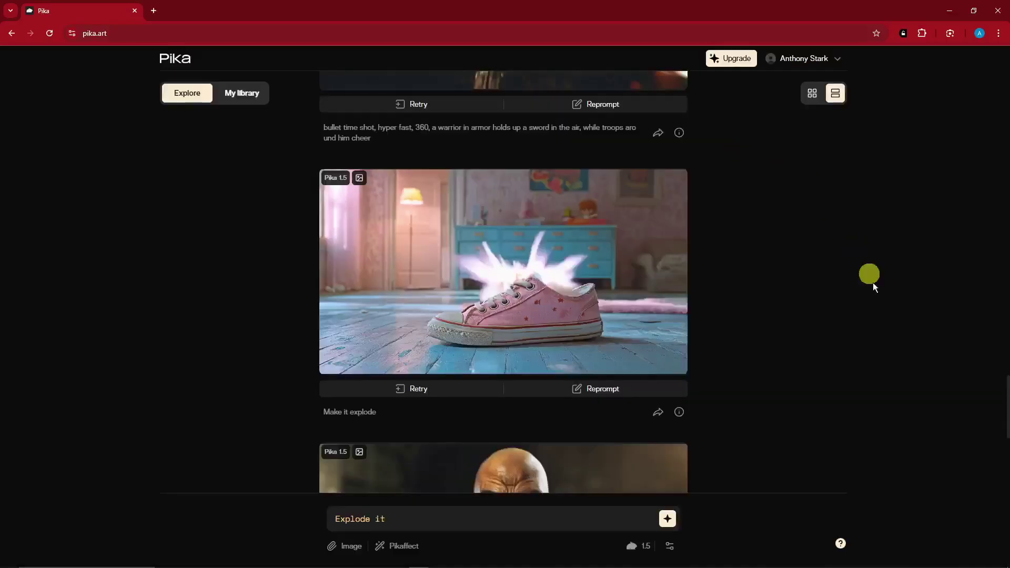
{"action": "scroll", "coordinate": [854, 338], "scroll_direction": "up", "scroll_amount": 5}
{"action": "scroll", "coordinate": [830, 358], "scroll_direction": "up", "scroll_amount": 3}
{"action": "scroll", "coordinate": [836, 350], "scroll_direction": "down", "scroll_amount": 6}
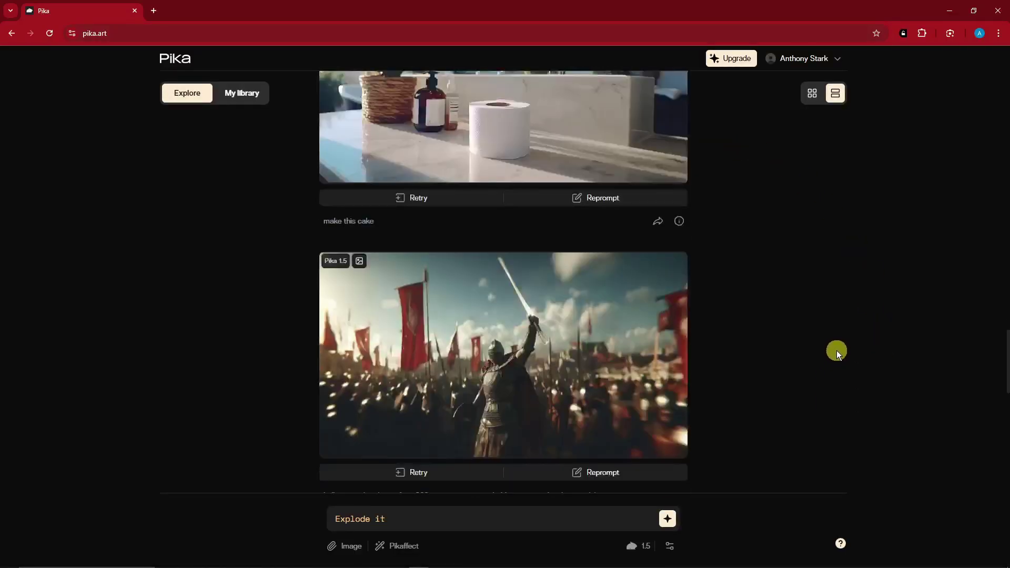
{"action": "scroll", "coordinate": [836, 346], "scroll_direction": "down", "scroll_amount": 8}
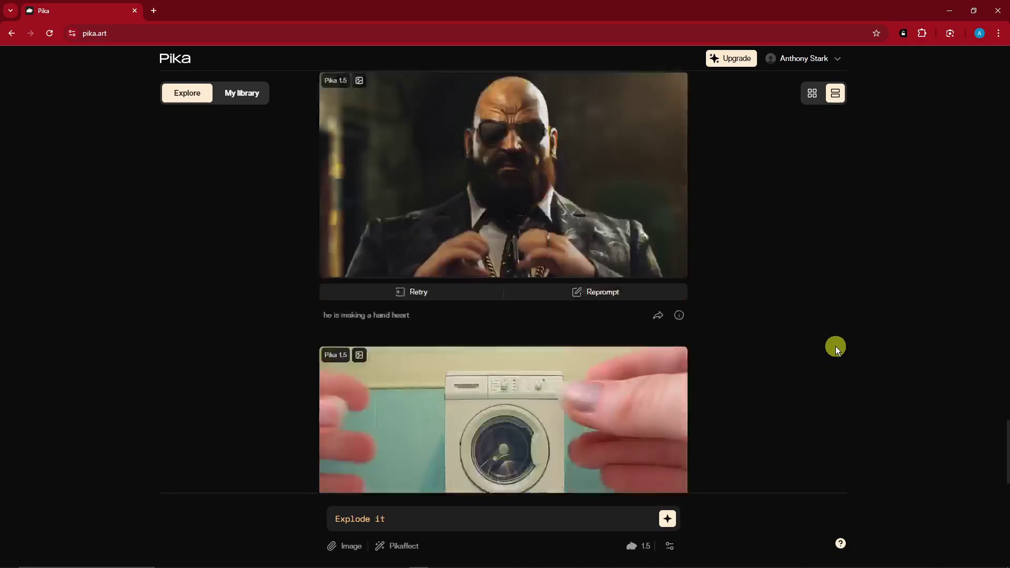
{"action": "scroll", "coordinate": [835, 345], "scroll_direction": "up", "scroll_amount": 4}
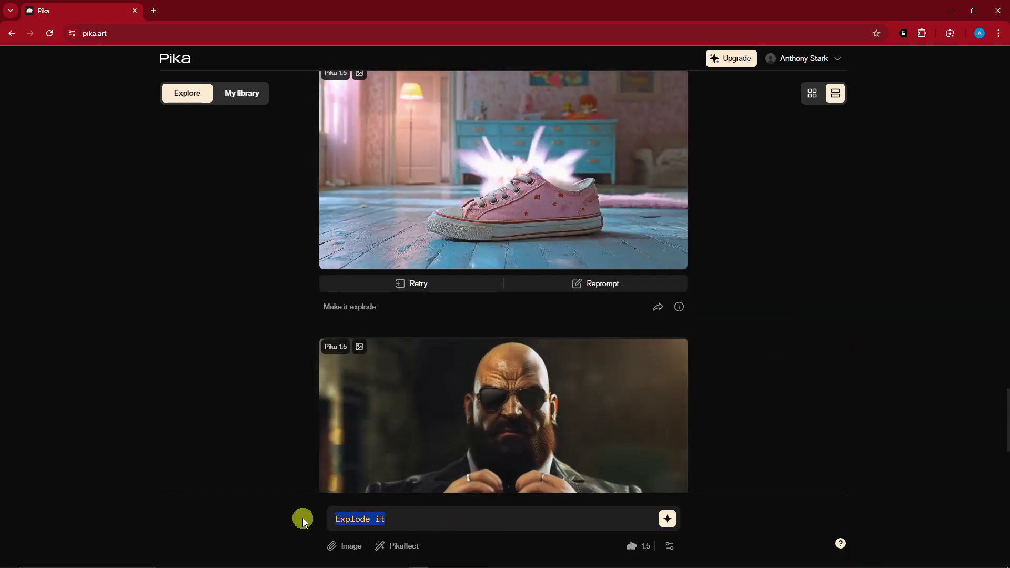
Step: Delete the old Explode it prompt and start a new prompt beginning 'A cat'
{"action": "key", "text": "BackSpace"}
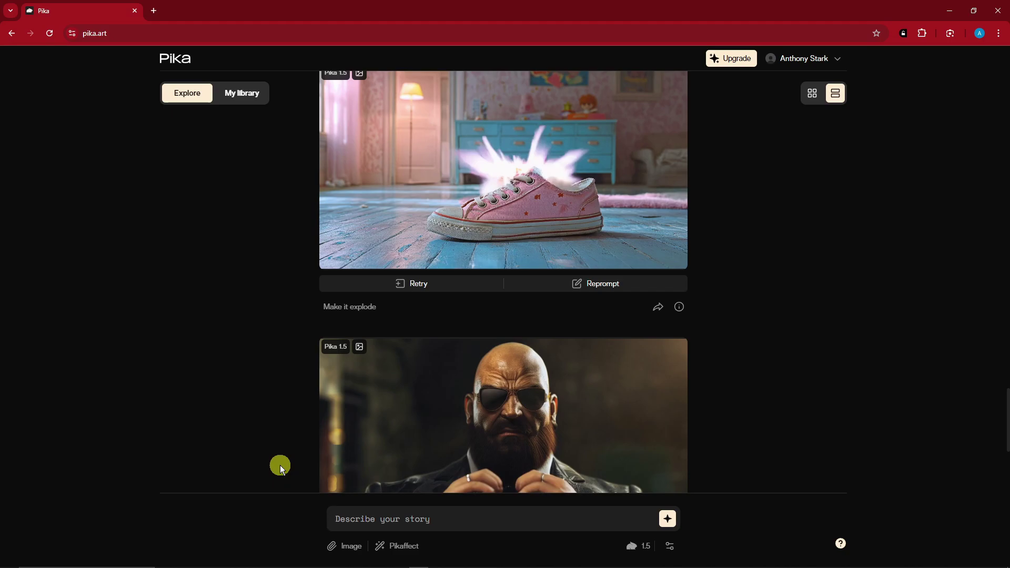
{"action": "type", "text": "A cat in"}
{"action": "key", "text": "BackSpace"}
{"action": "key", "text": "BackSpace"}
Step: Apply the Inflate it Pikaffect to the tabby kitten image and generate the video
{"action": "left_click", "coordinate": [406, 545]}
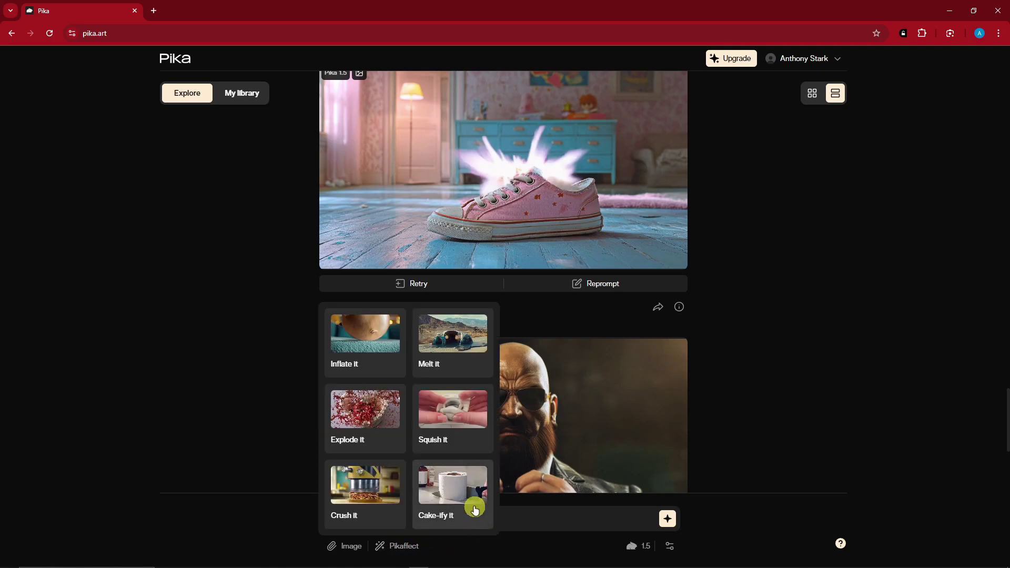
{"action": "left_click", "coordinate": [361, 344]}
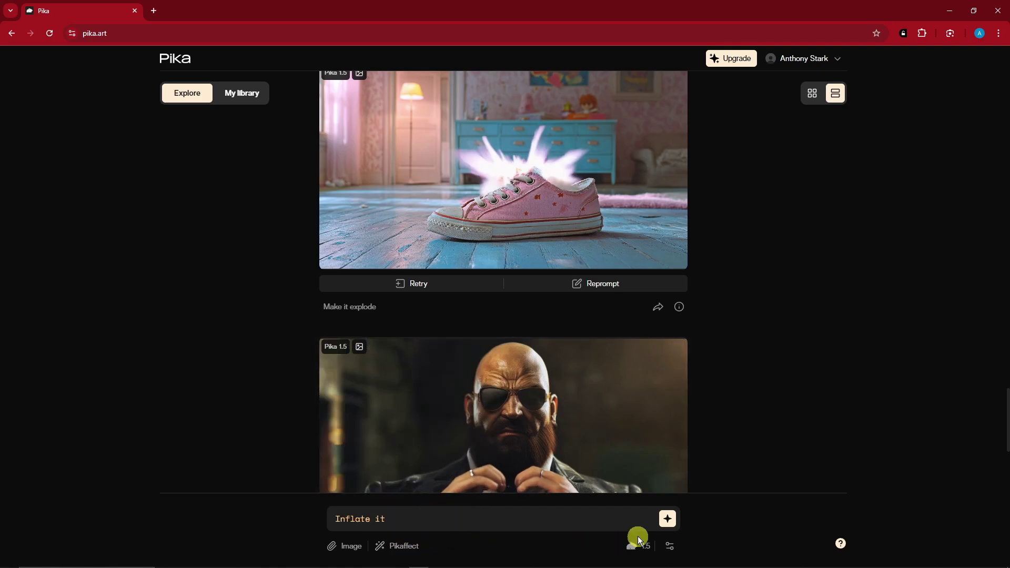
{"action": "left_click", "coordinate": [670, 519]}
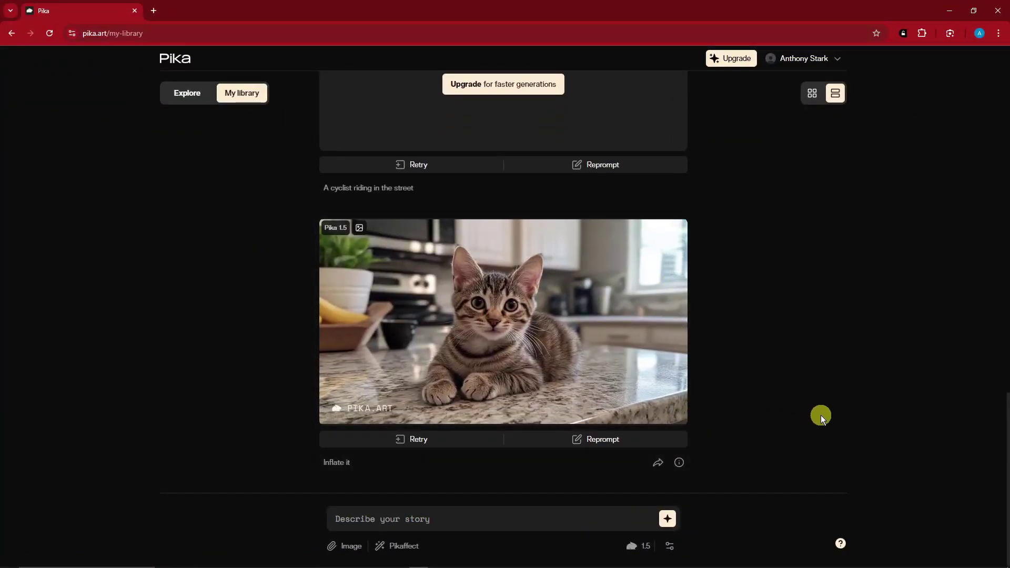
{"action": "left_click", "coordinate": [678, 416]}
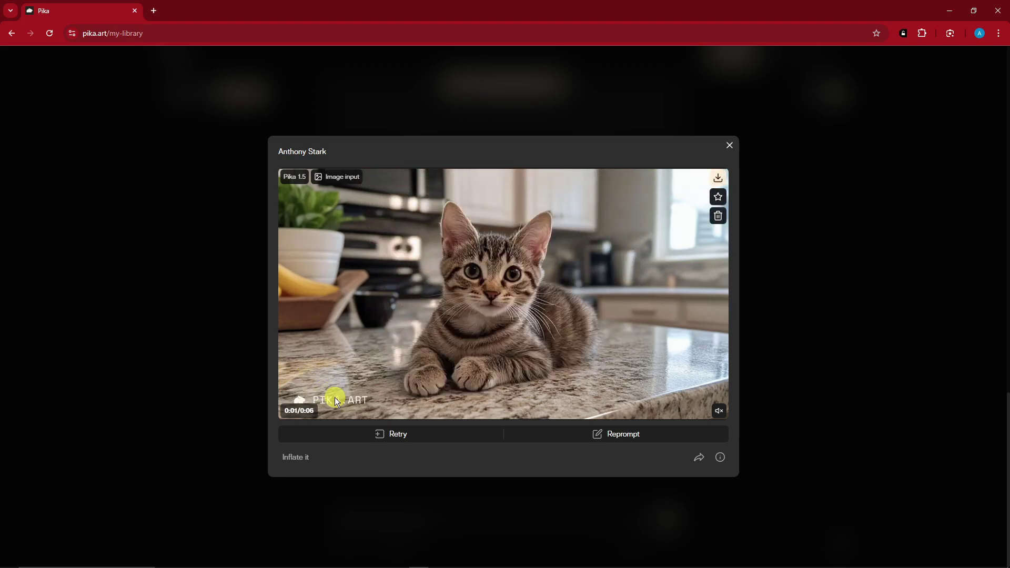
{"action": "left_click", "coordinate": [729, 146]}
Step: Browse the generated videos in My library, then return to the Explore feed showing Introducing Pika 1.5
{"action": "scroll", "coordinate": [778, 368], "scroll_direction": "up", "scroll_amount": 5}
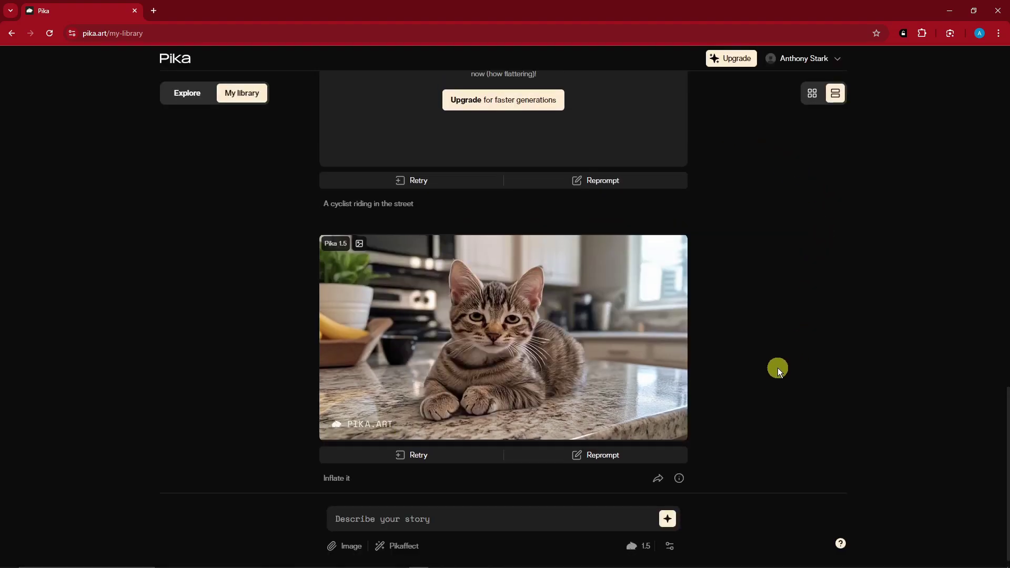
{"action": "scroll", "coordinate": [778, 367], "scroll_direction": "up", "scroll_amount": 3}
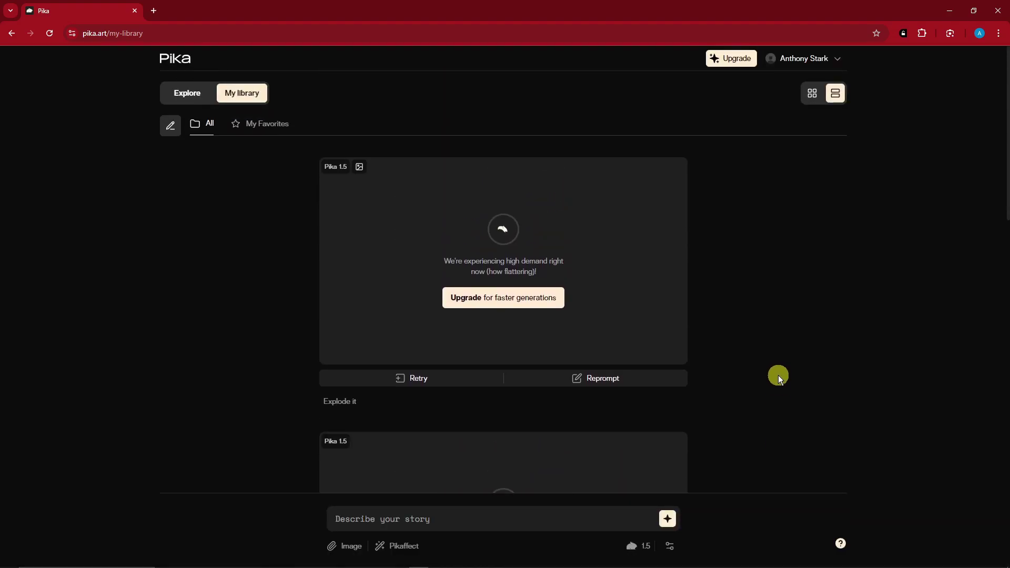
{"action": "scroll", "coordinate": [638, 248], "scroll_direction": "down", "scroll_amount": 3}
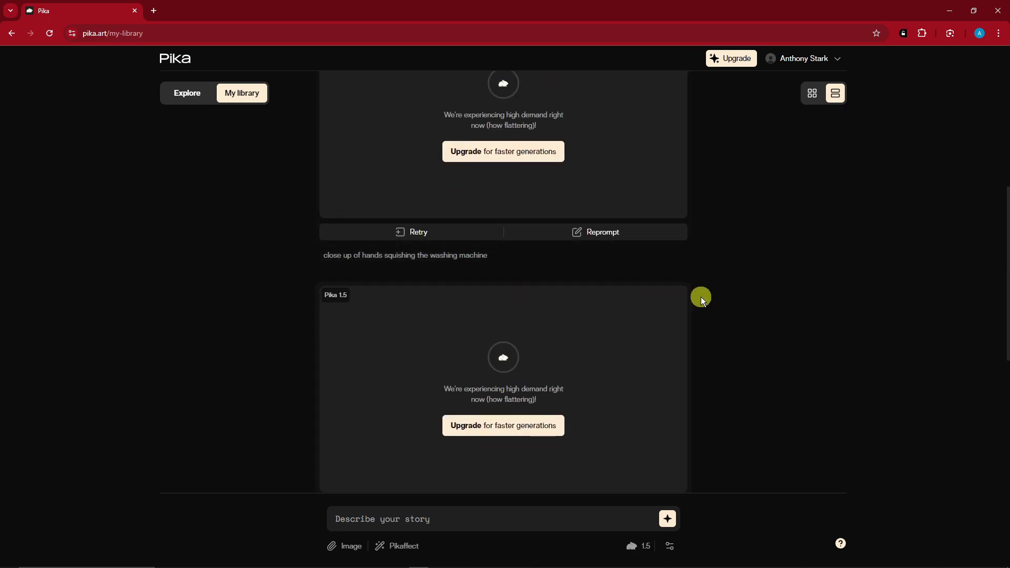
{"action": "scroll", "coordinate": [700, 298], "scroll_direction": "down", "scroll_amount": 4}
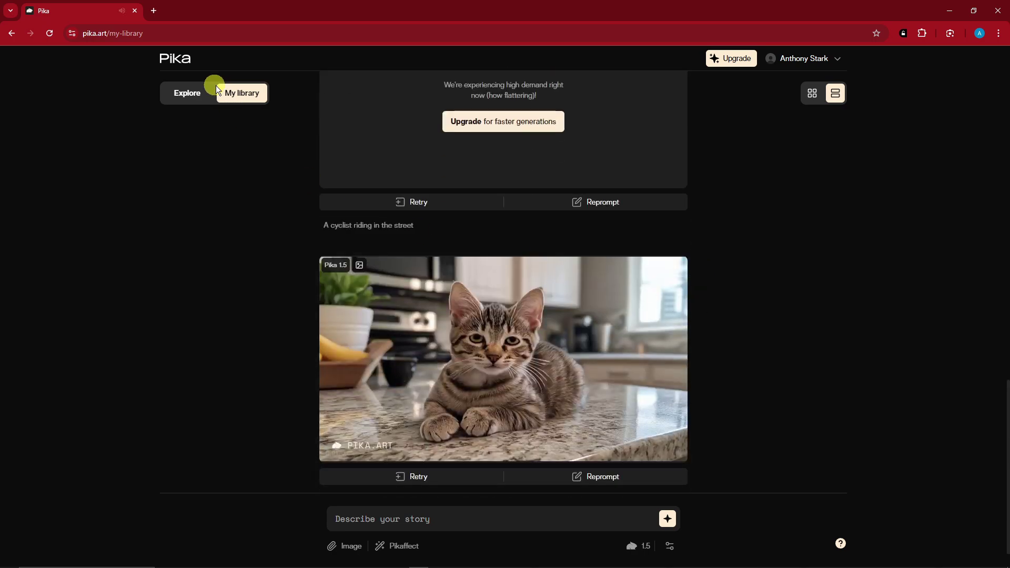
{"action": "scroll", "coordinate": [848, 218], "scroll_direction": "up", "scroll_amount": 8}
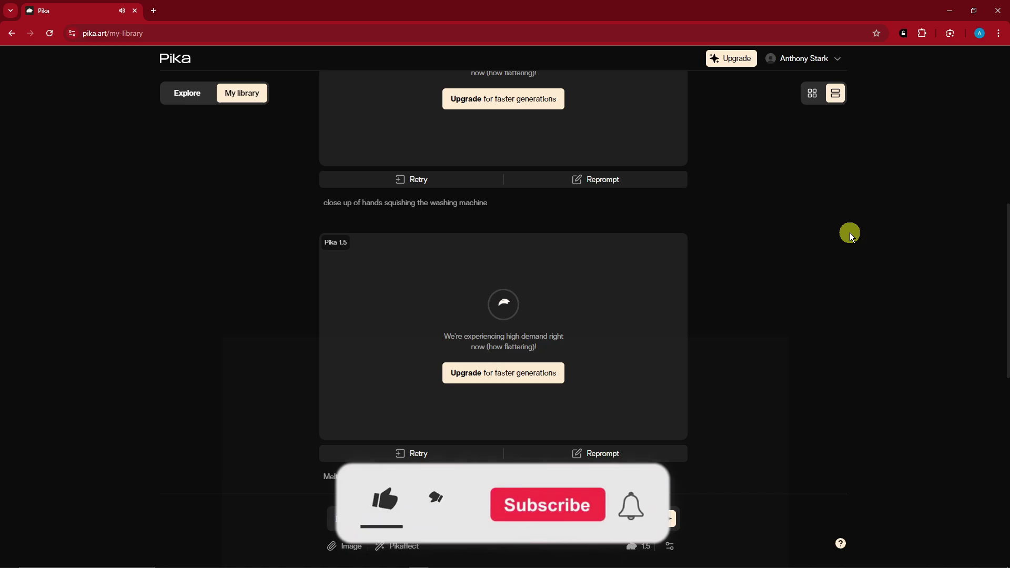
{"action": "scroll", "coordinate": [819, 268], "scroll_direction": "up", "scroll_amount": 10}
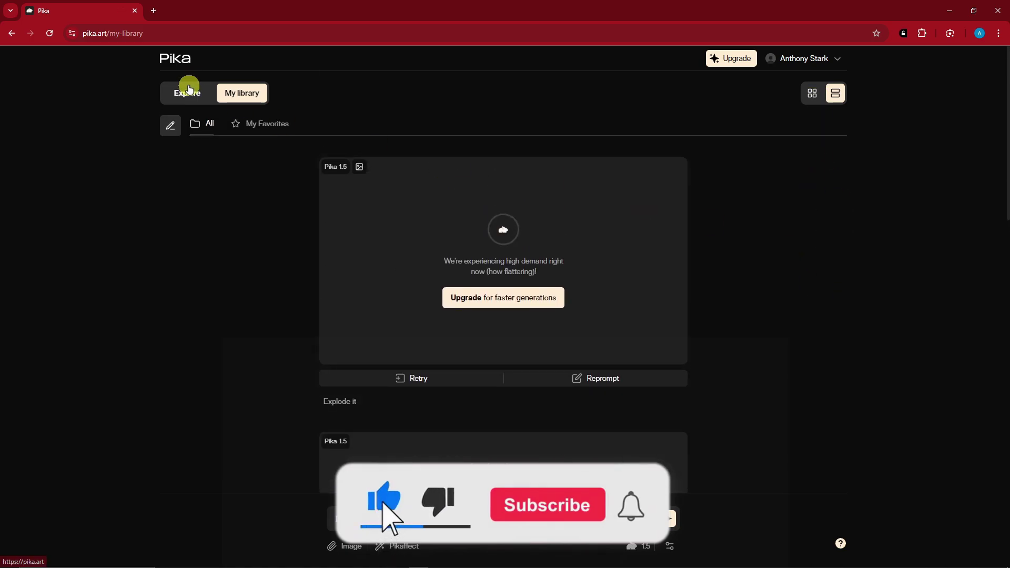
{"action": "left_click", "coordinate": [188, 90]}
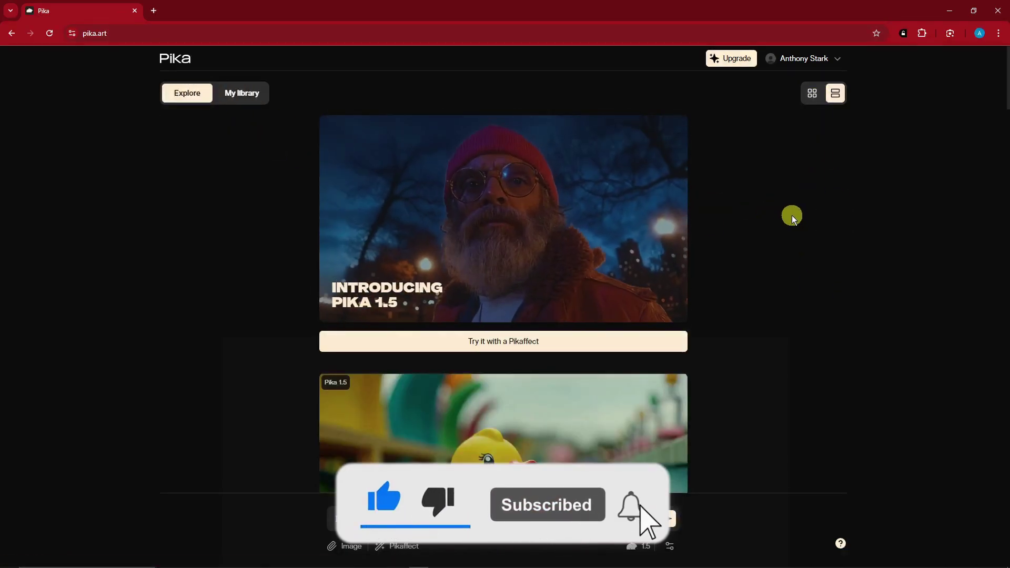